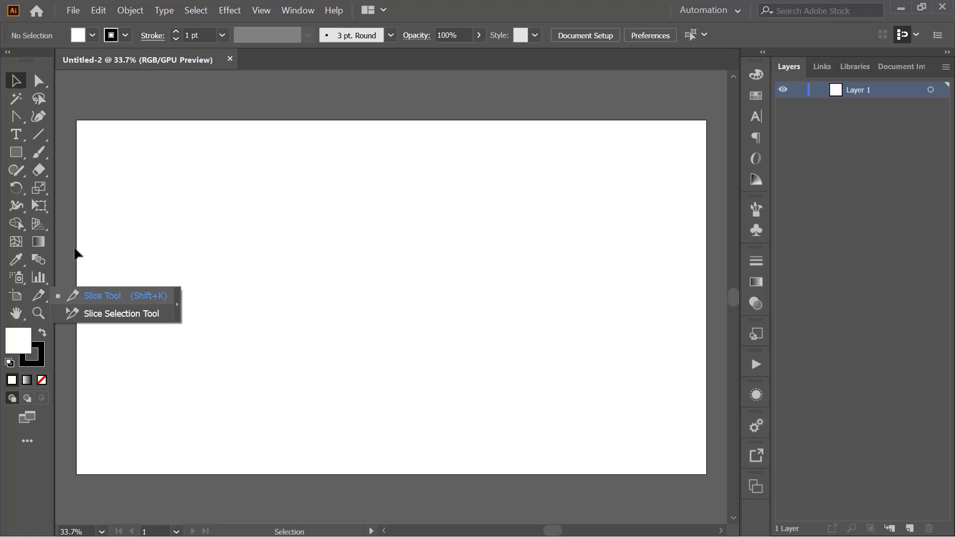
- Draw a wide rectangle across the middle of the artboard and fill it with red
key("m")
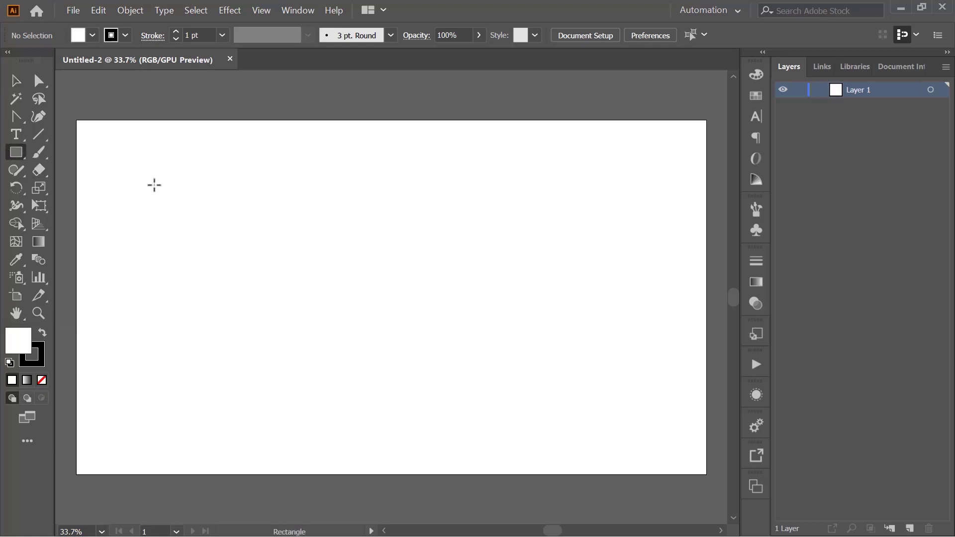
mouse_move(154, 186)
left_mouse_down()
mouse_move(408, 247)
mouse_move(606, 372)
mouse_move(636, 407)
left_mouse_up()
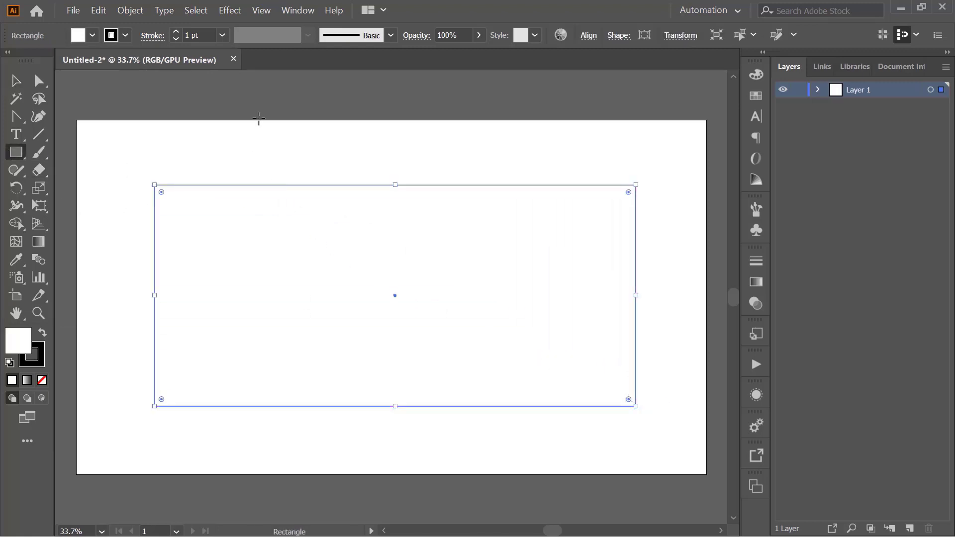
left_click(77, 35)
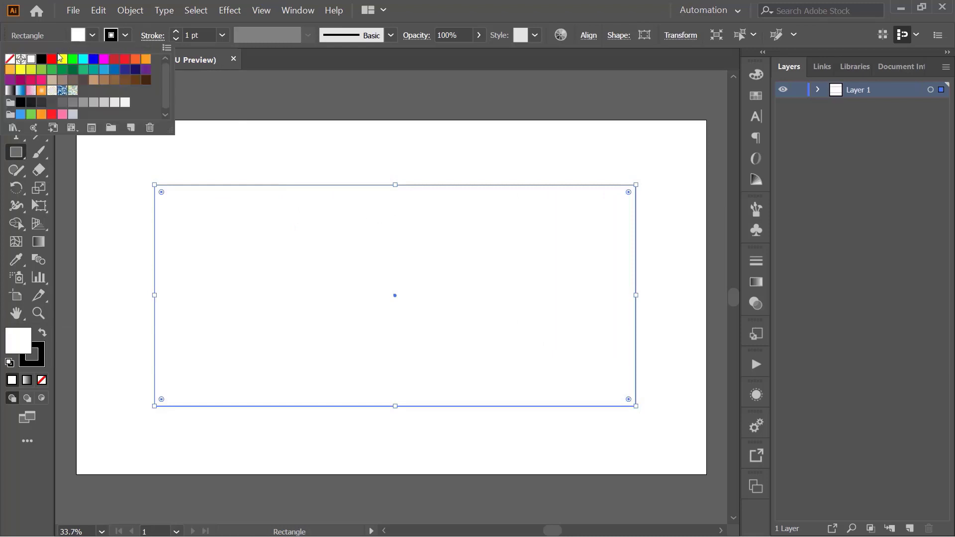
left_click(52, 60)
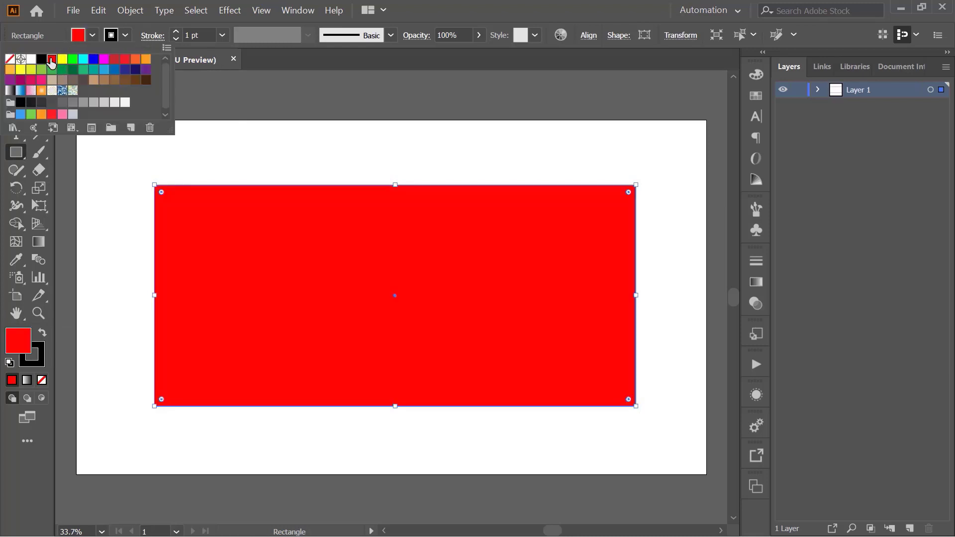
left_click(363, 167)
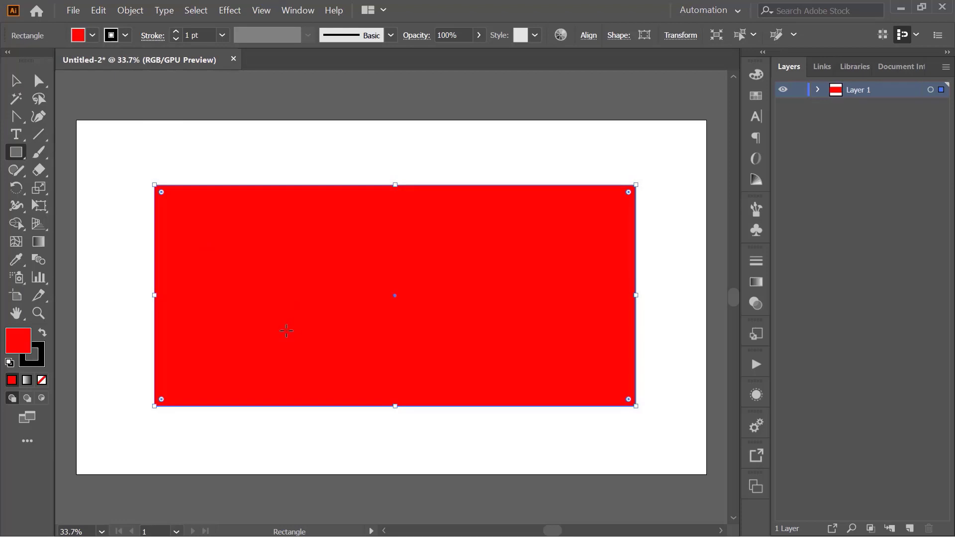
- Draw two slices inside the red rectangle and a tall narrow slice in the white margin beside it
left_click(38, 296)
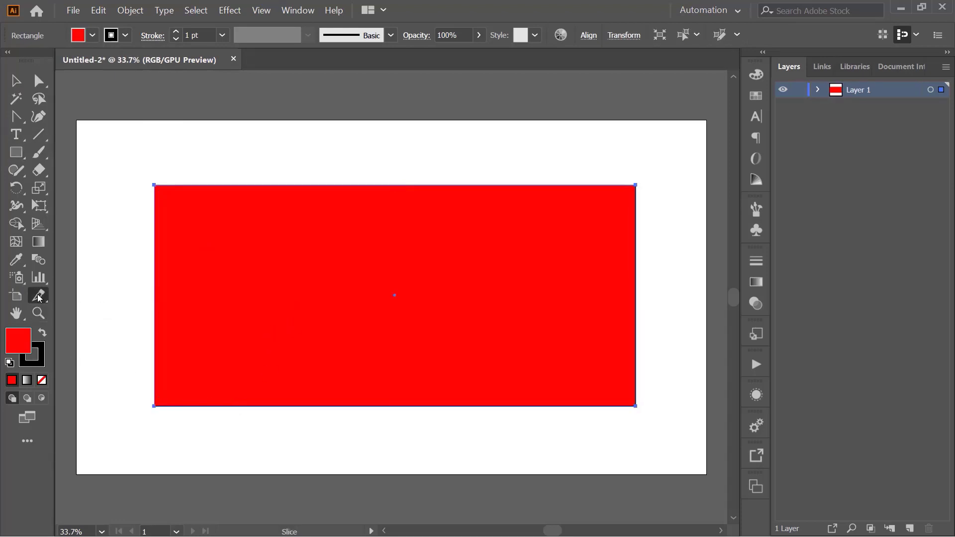
left_click_drag(179, 204, 608, 348)
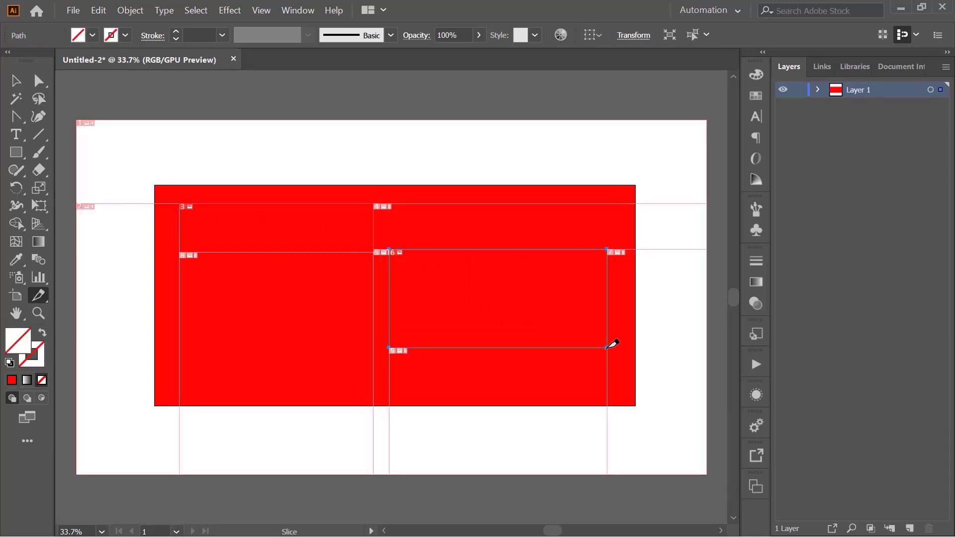
left_click_drag(102, 158, 134, 359)
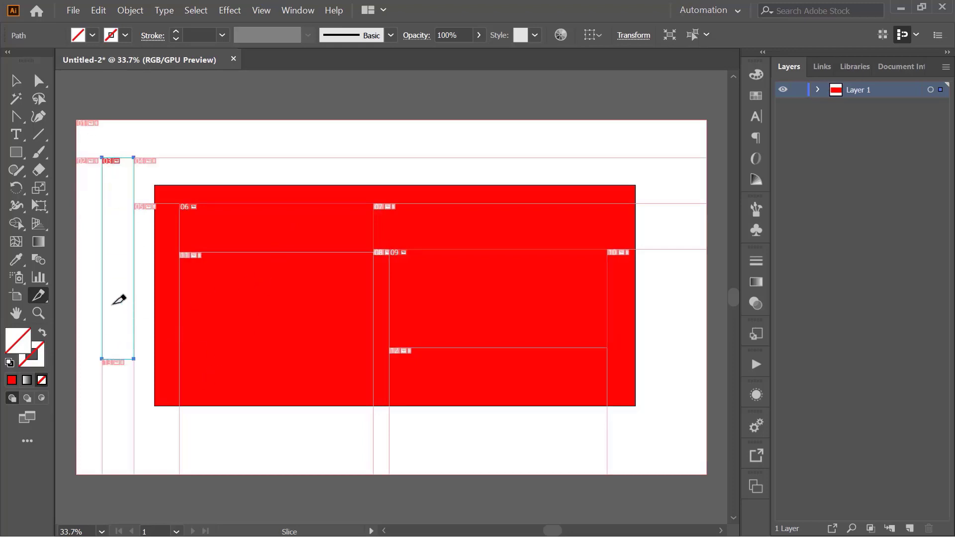
- Select the tall narrow slice beside the red rectangle with the Slice Selection tool and fill it with black
left_click(41, 298)
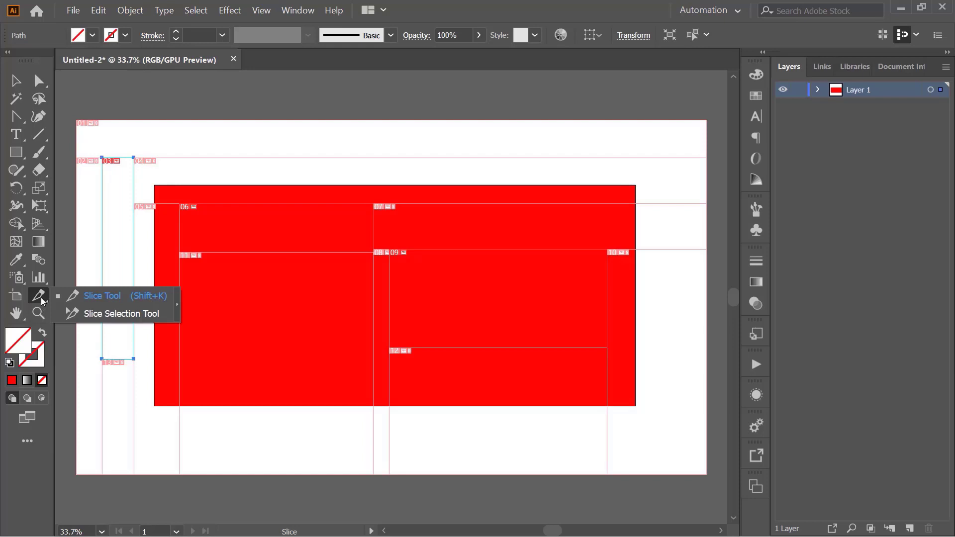
left_click(80, 312)
key("ctrl+shift+a")
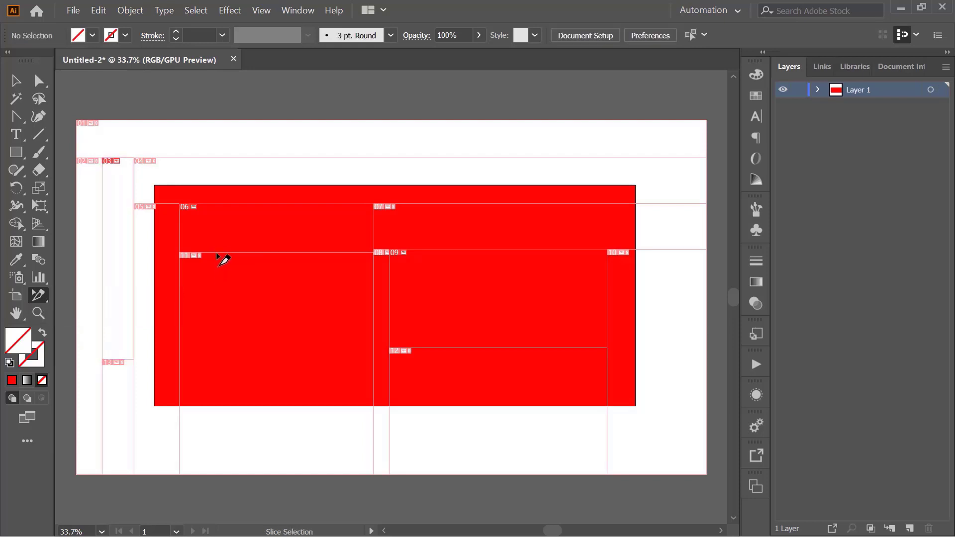
left_click(78, 35)
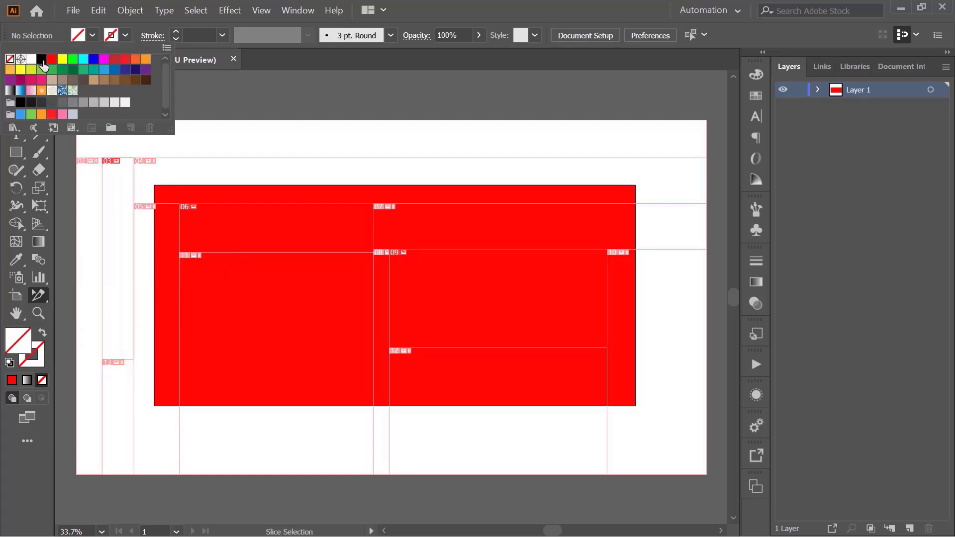
left_click(41, 59)
left_click(163, 169)
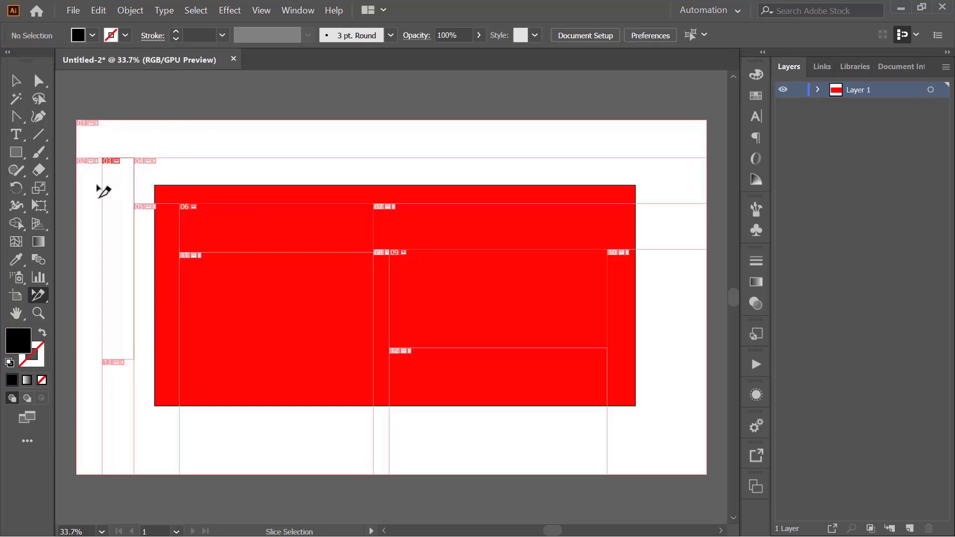
left_click(123, 217)
left_click(83, 37)
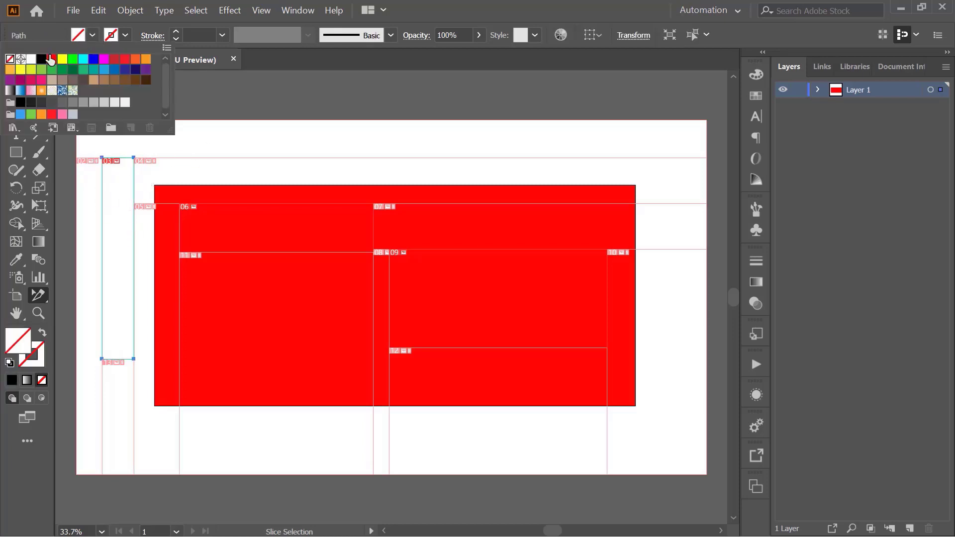
left_click(43, 60)
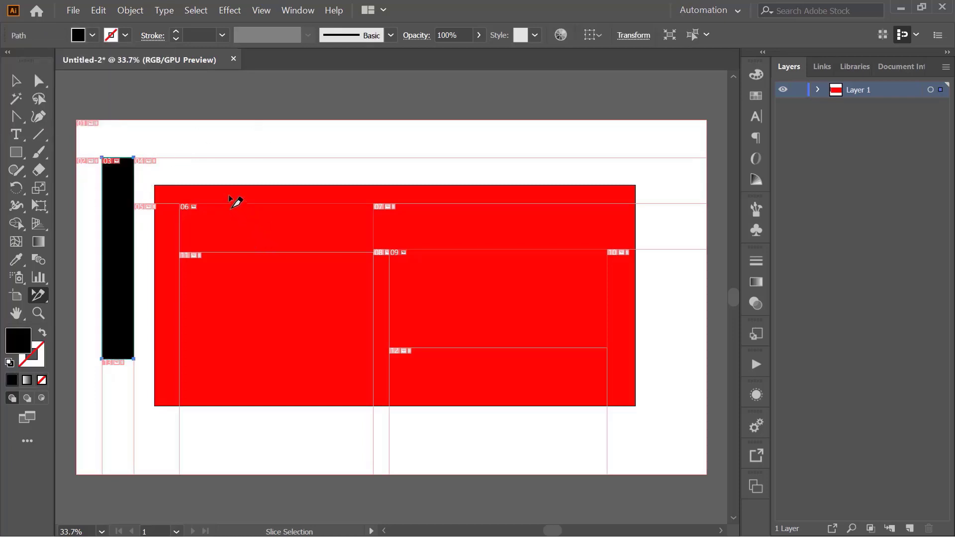
- Fill the upper slice inside the red rectangle with blue
left_click(246, 222)
left_click(79, 35)
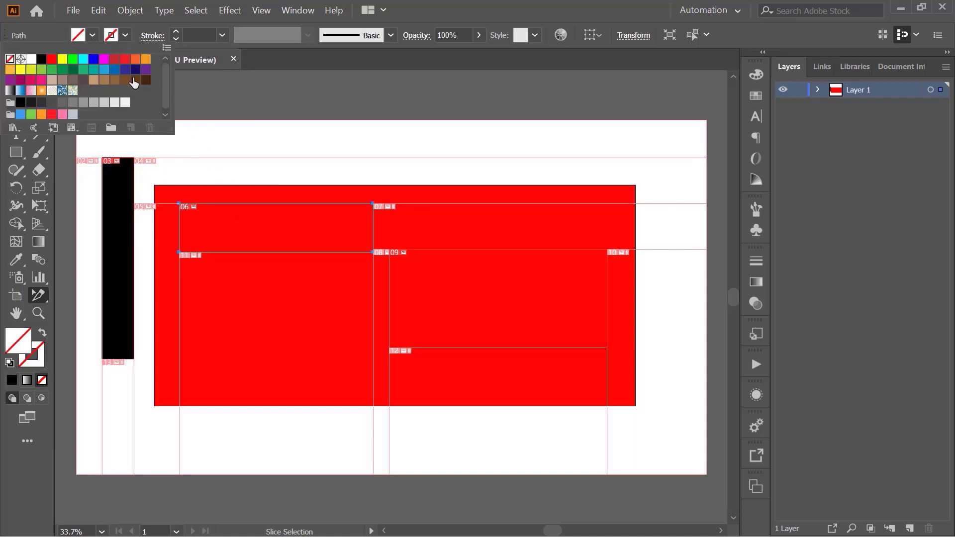
left_click(94, 60)
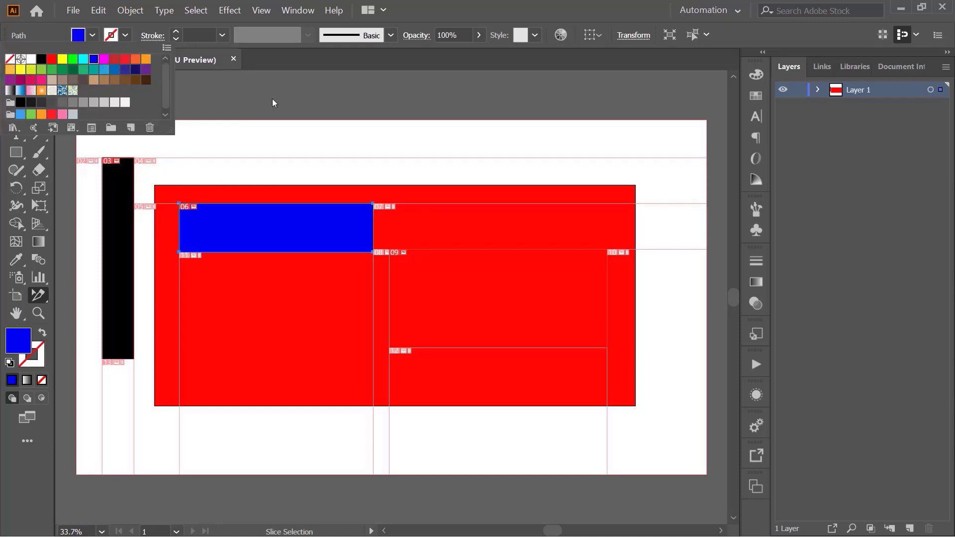
- Shift the larger slice in the red rectangle slightly down and right, and fill it with yellow-green (R=217 G=224 B=33)
mouse_move(502, 360)
left_mouse_down()
mouse_move(512, 378)
mouse_move(503, 360)
left_mouse_up()
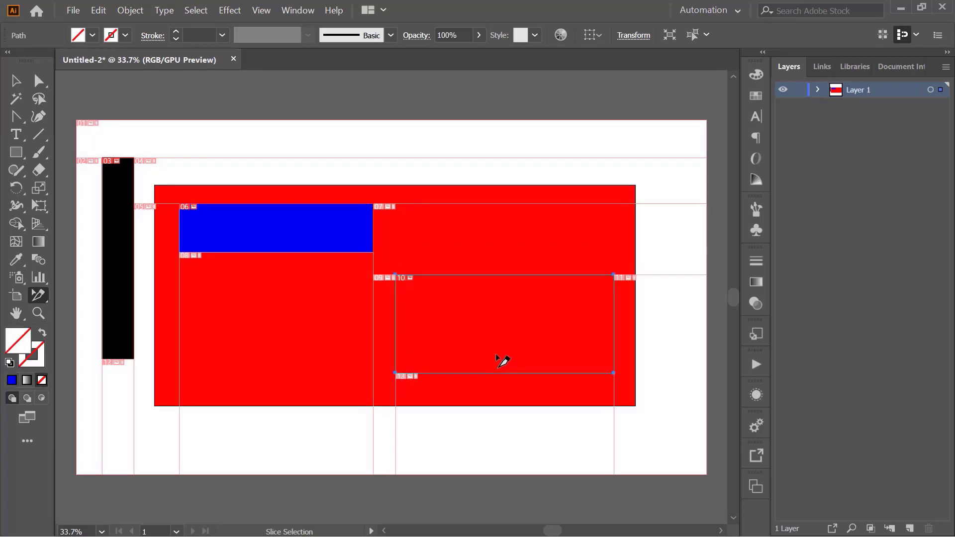
left_click(79, 35)
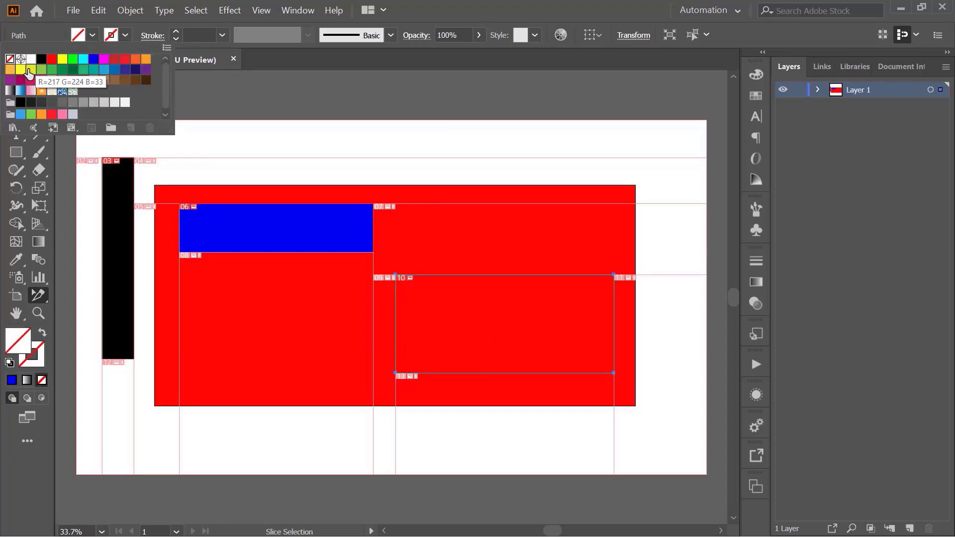
left_click(33, 68)
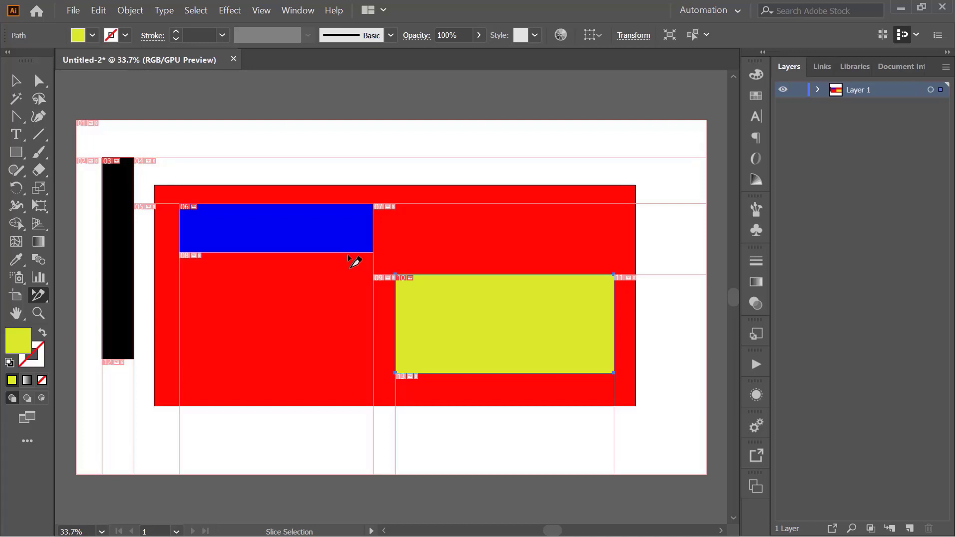
- Undo all slices and fills, and delete the remaining rectangle from the artboard
key("Delete")
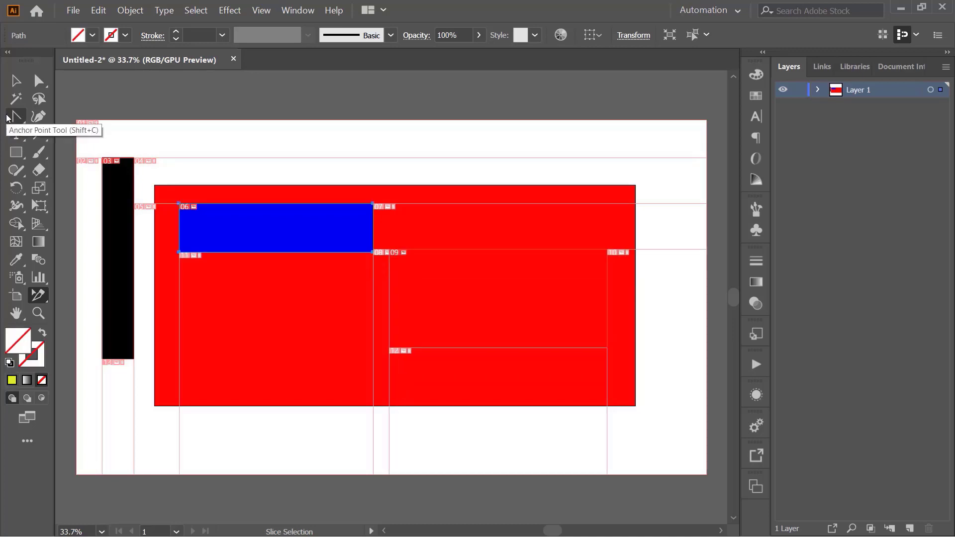
key("ctrl+z")
key("ctrl+z")
key("ctrl+z")
key("ctrl+z")
key("ctrl+z")
key("ctrl+z")
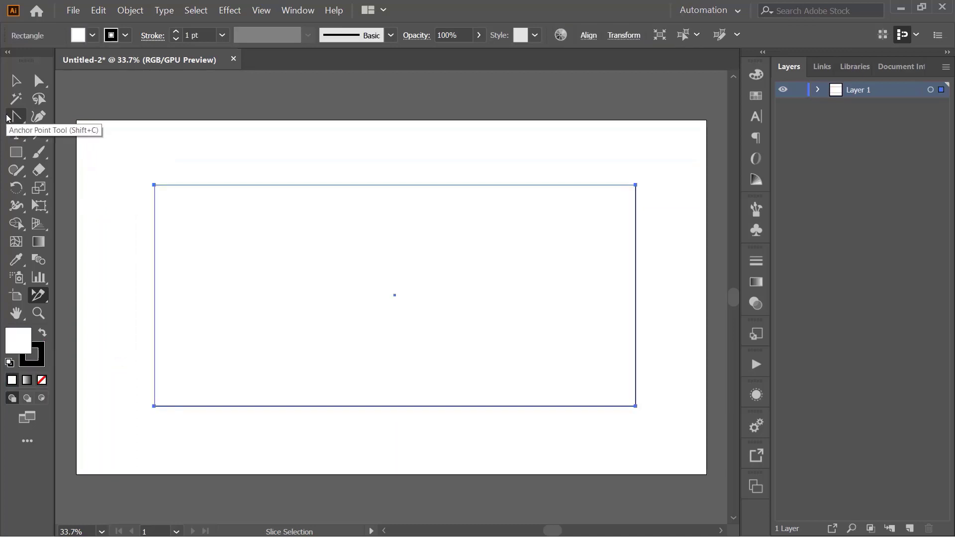
left_click(15, 80)
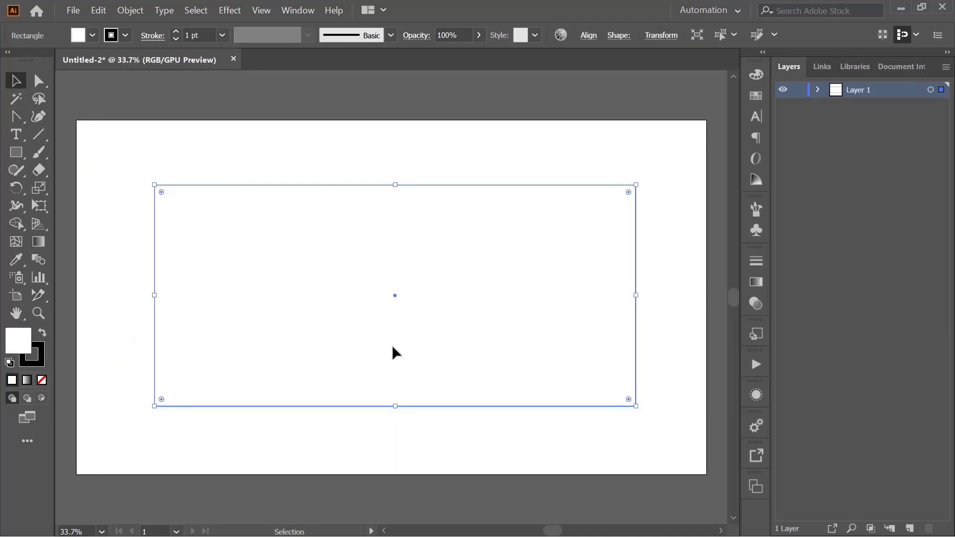
key("Delete")
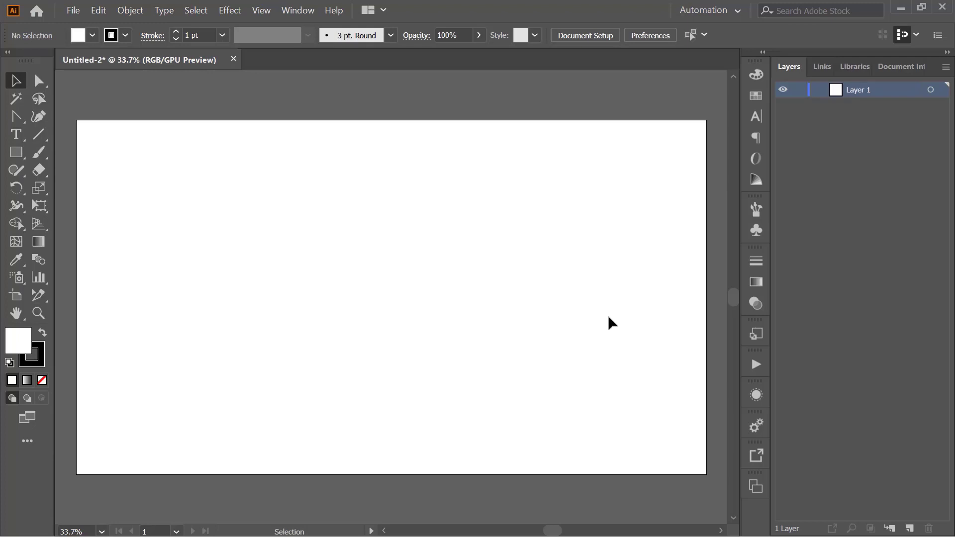
- Place the image Train Tour.png from the Downloads folder on the artboard, sized to most of its width
key("ctrl")
key("ctrl+shift+p")
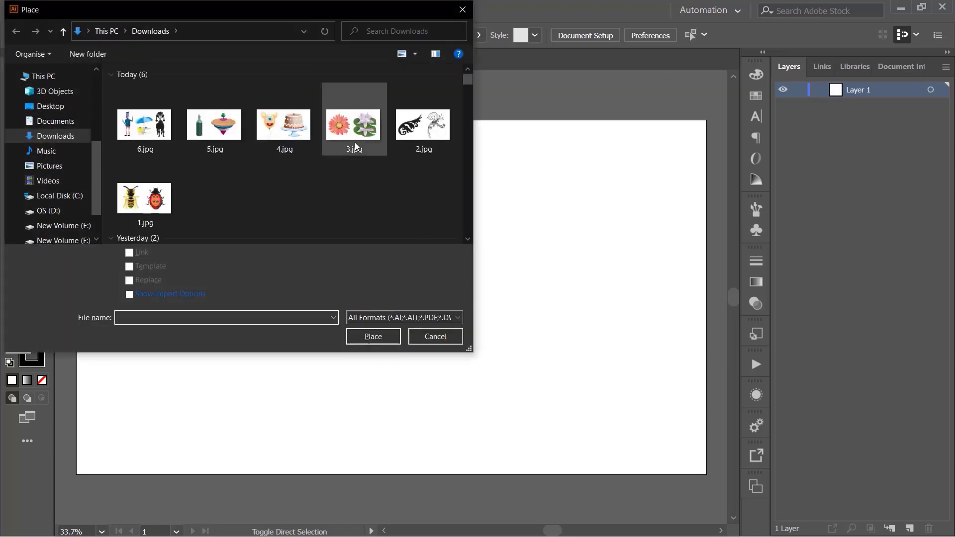
scroll(354, 142, "down", 5)
scroll(356, 146, "down", 15)
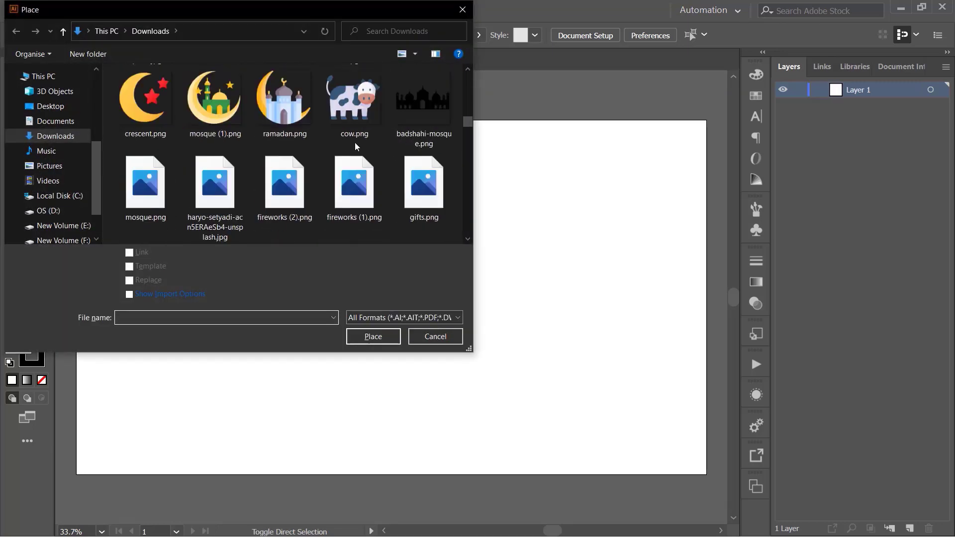
scroll(357, 146, "down", 15)
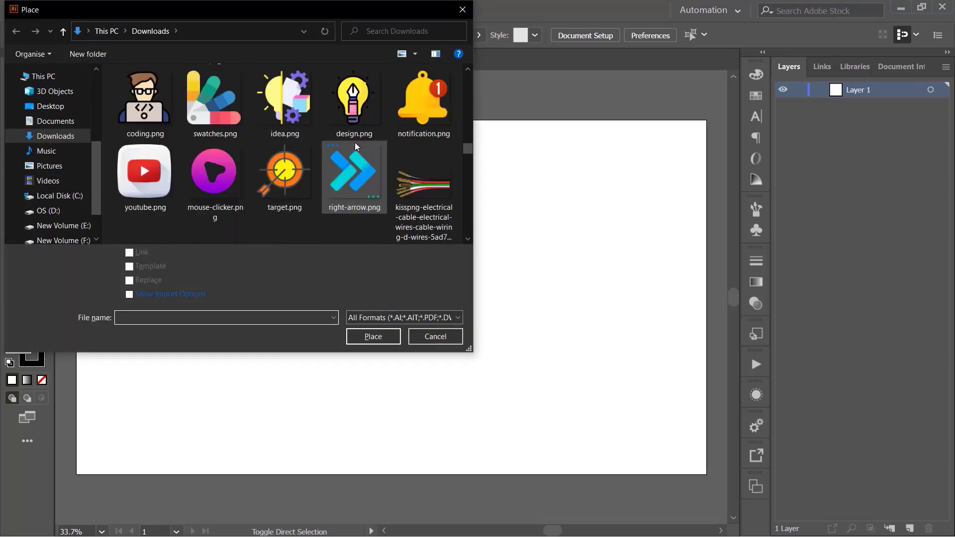
scroll(355, 146, "down", 15)
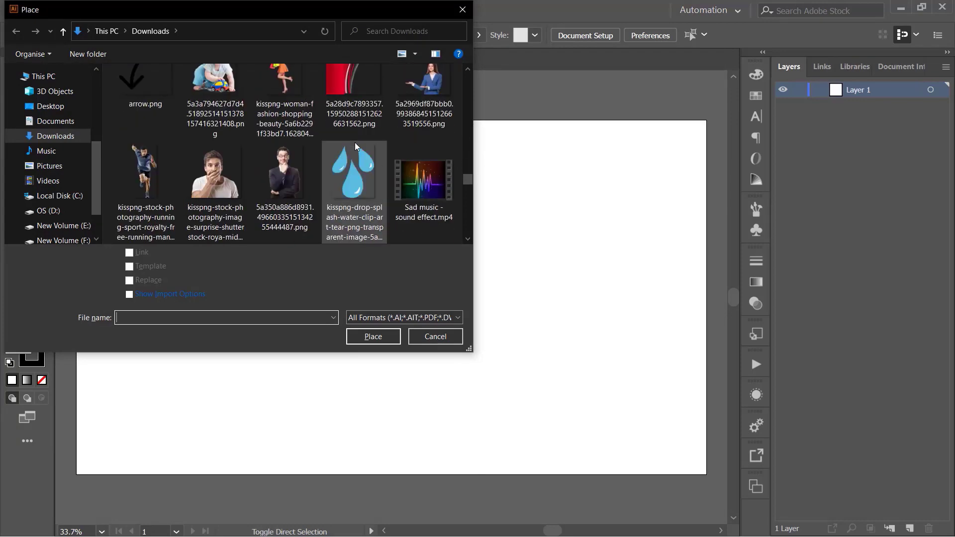
scroll(356, 145, "down", 12)
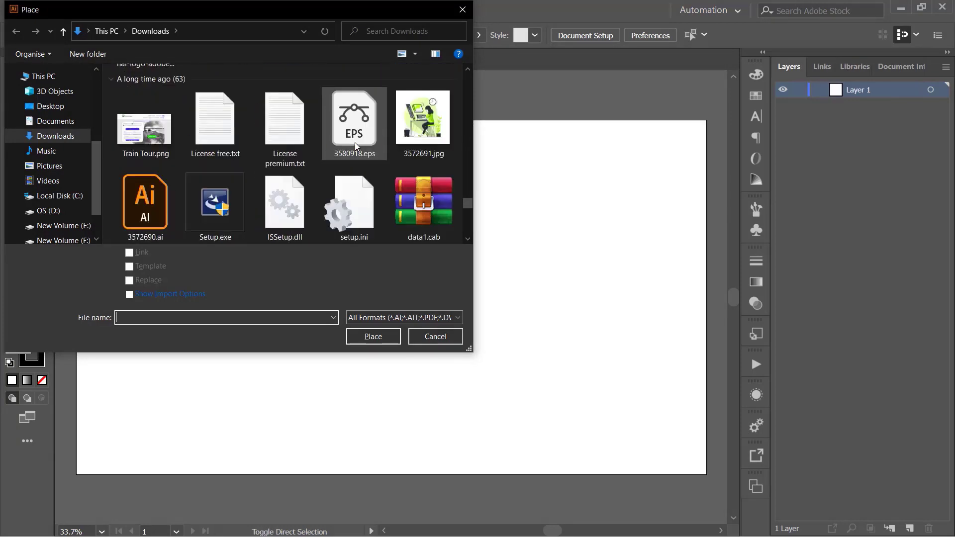
double_click(140, 122)
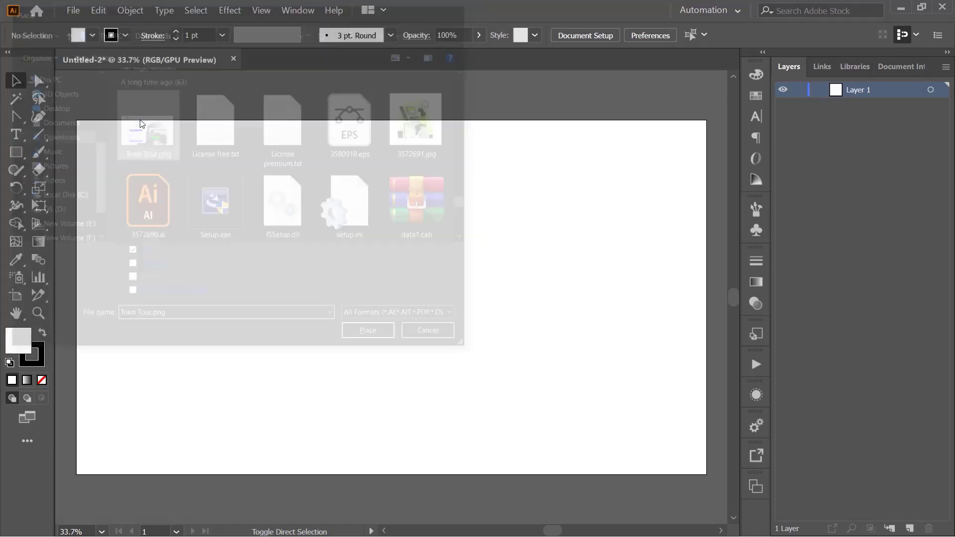
left_click_drag(169, 165, 669, 495)
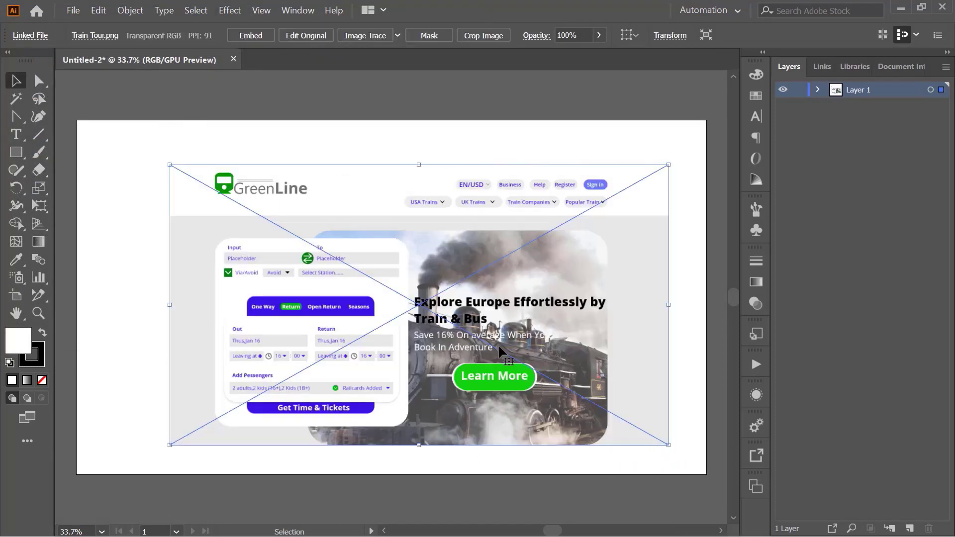
- Centre and enlarge the placed image so it nearly fills the artboard, and embed it in the document
left_click_drag(383, 267, 355, 260)
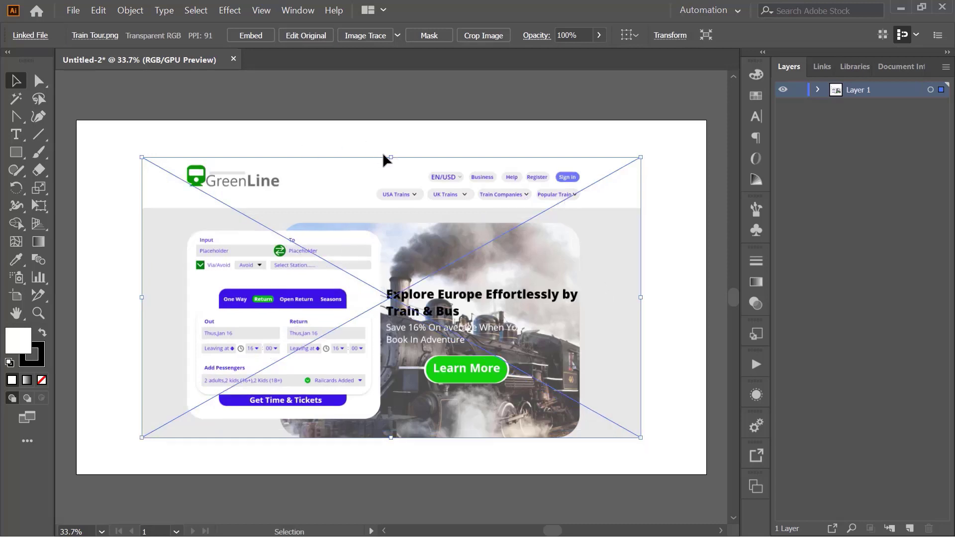
left_click_drag(388, 156, 385, 131)
left_click(268, 35)
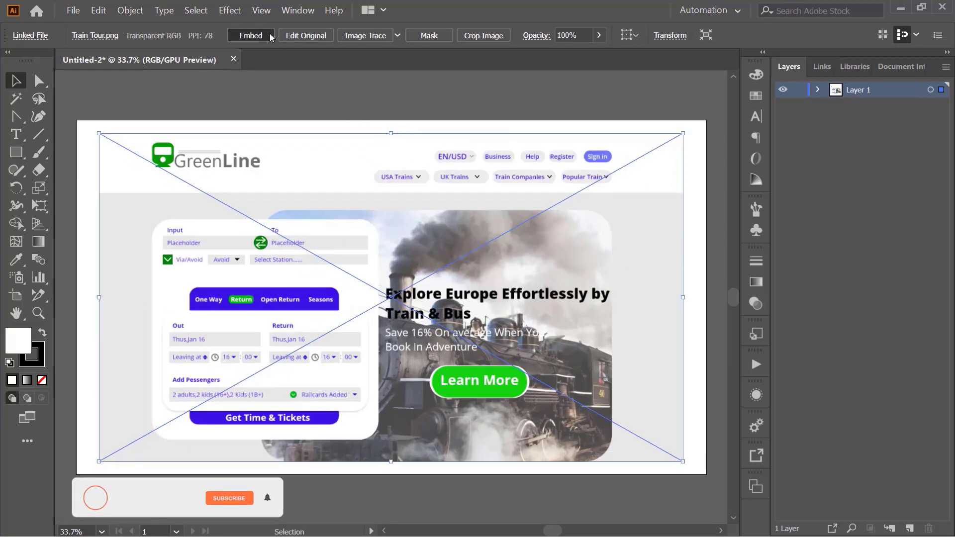
left_click(337, 117)
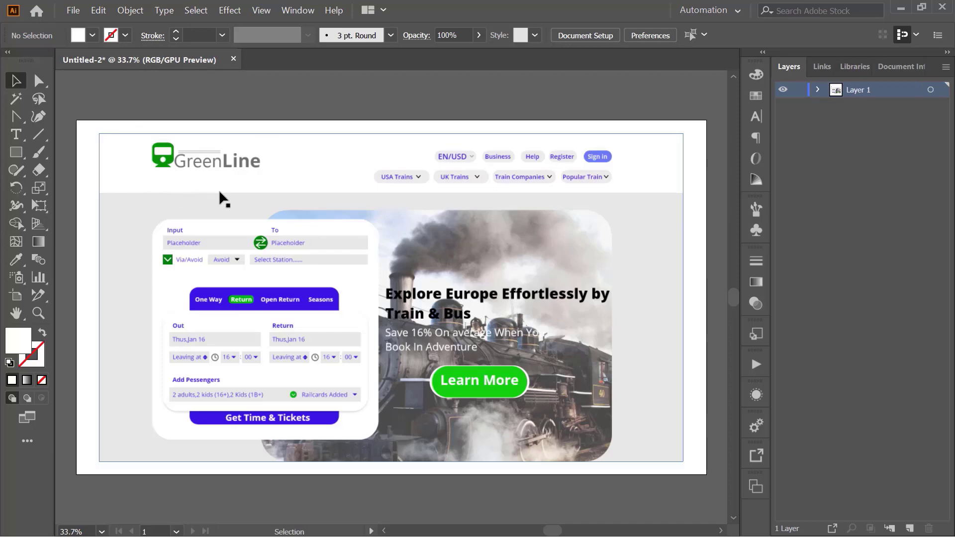
- Create a slice closely around the GreenLine logo in the web page header with the Slice tool
left_click(38, 295)
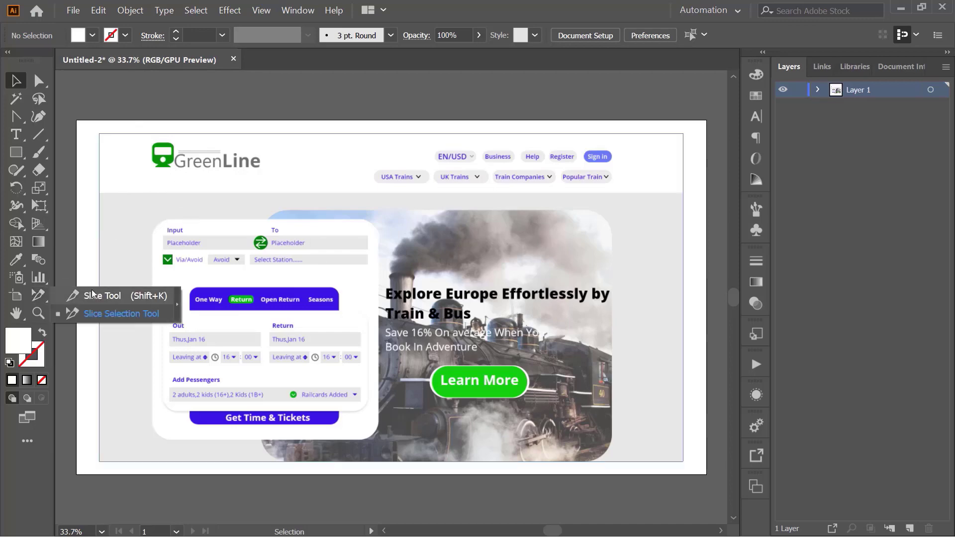
left_click(93, 295)
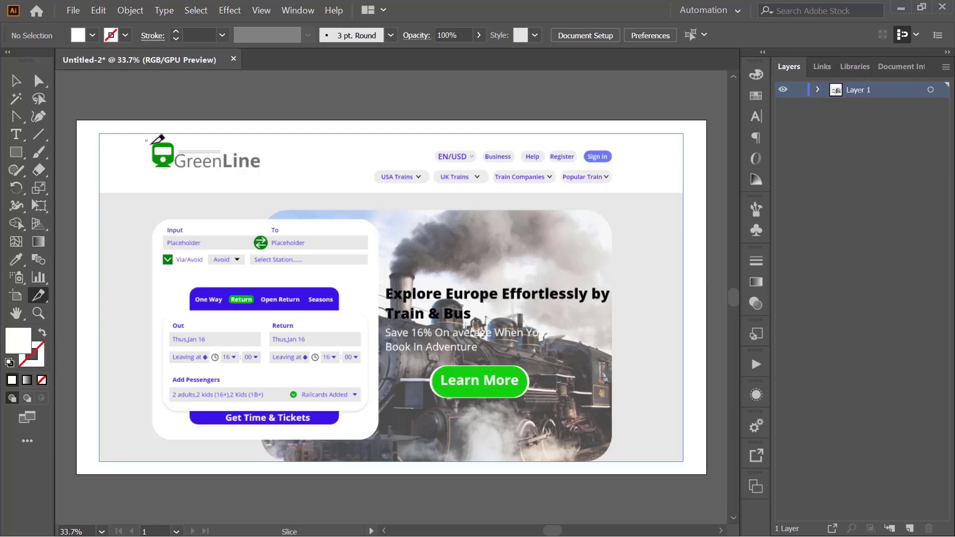
left_click_drag(145, 140, 277, 173)
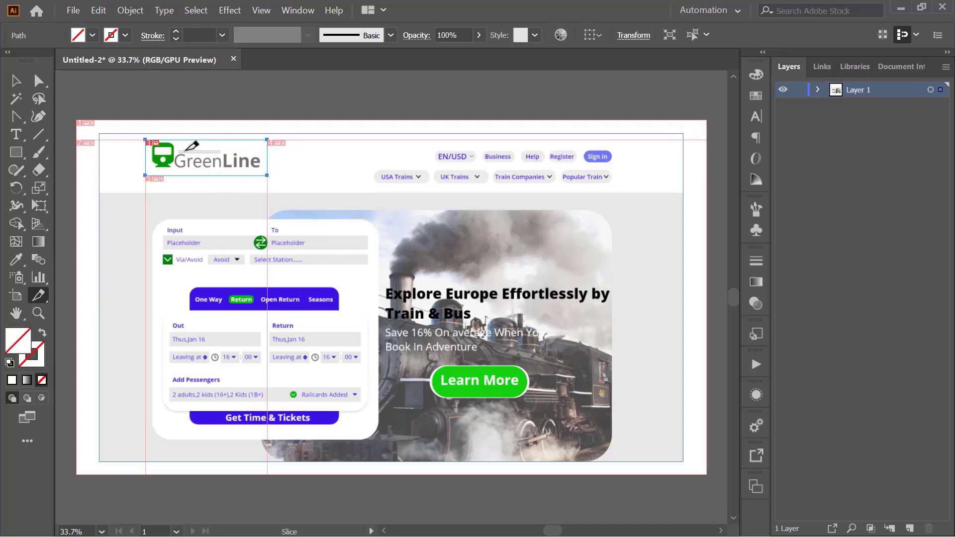
- Narrow the logo slice slightly with the Slice Selection tool by moving its right edge closer to the GreenLine text
key("ctrl")
key("ctrl+equal")
key("ctrl+equal")
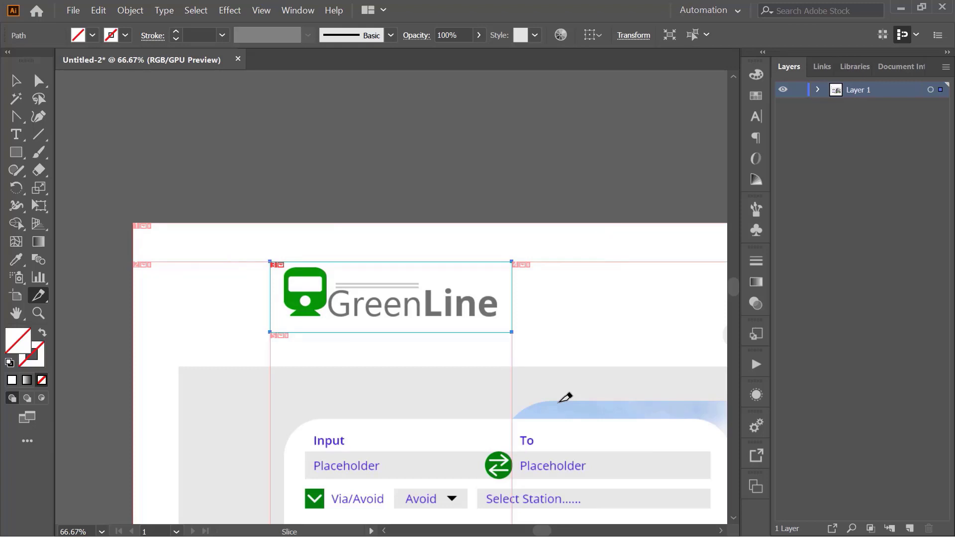
scroll(565, 398, "down", 1)
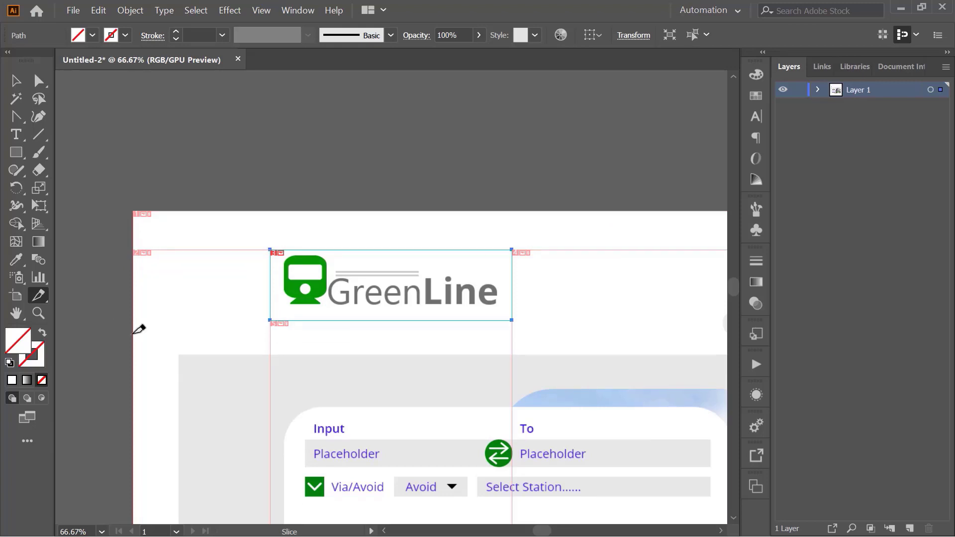
left_click(39, 296)
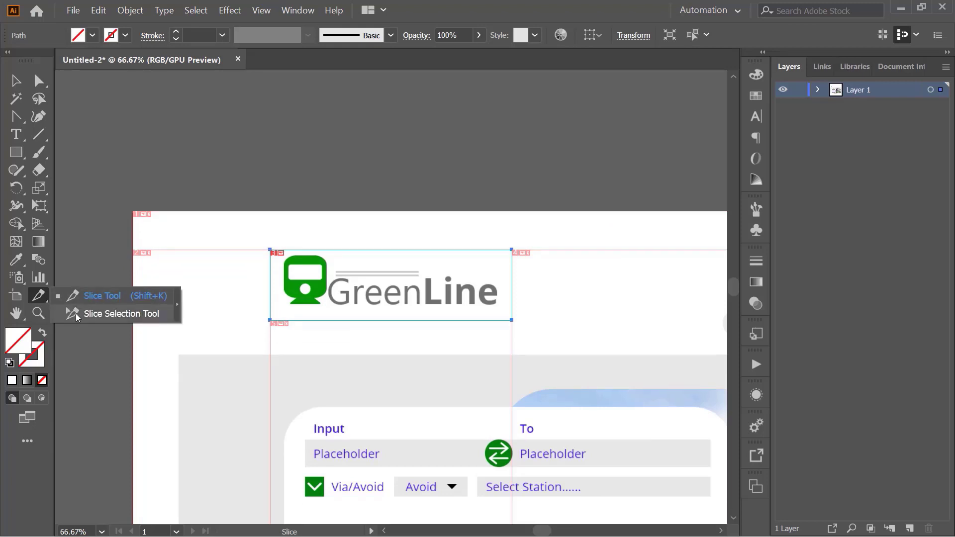
left_click(77, 316)
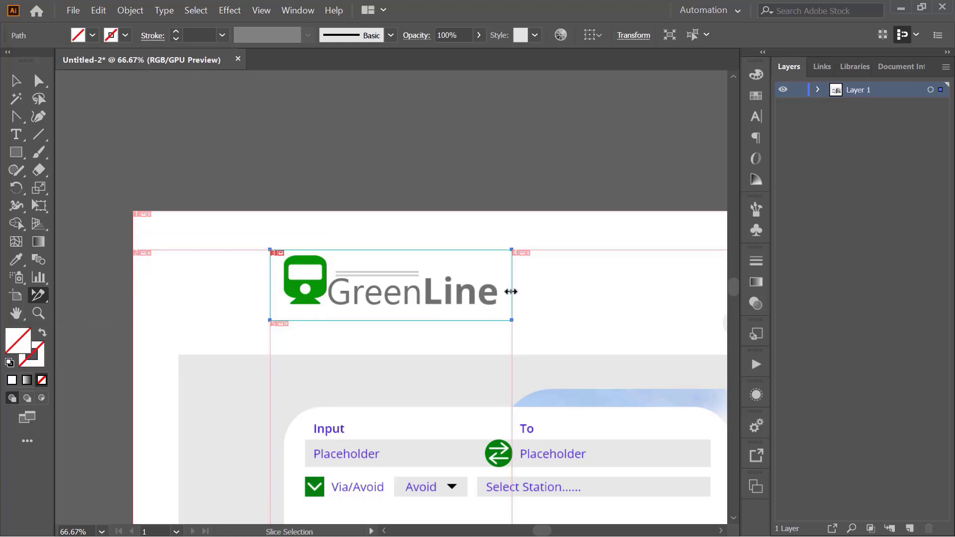
left_click_drag(511, 292, 507, 291)
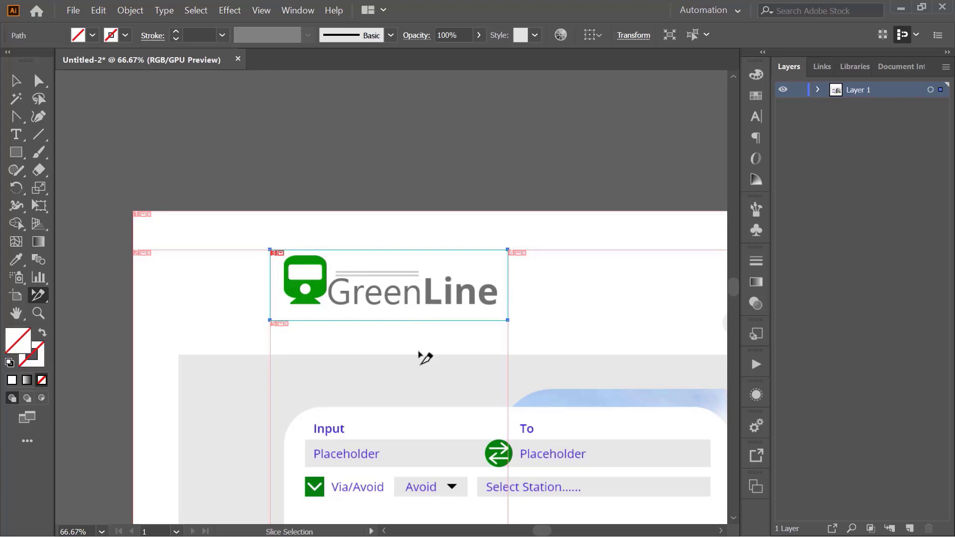
- Save the selected slices as Untitled-2.jpg in the Downloads folder
scroll(441, 348, "down", 3)
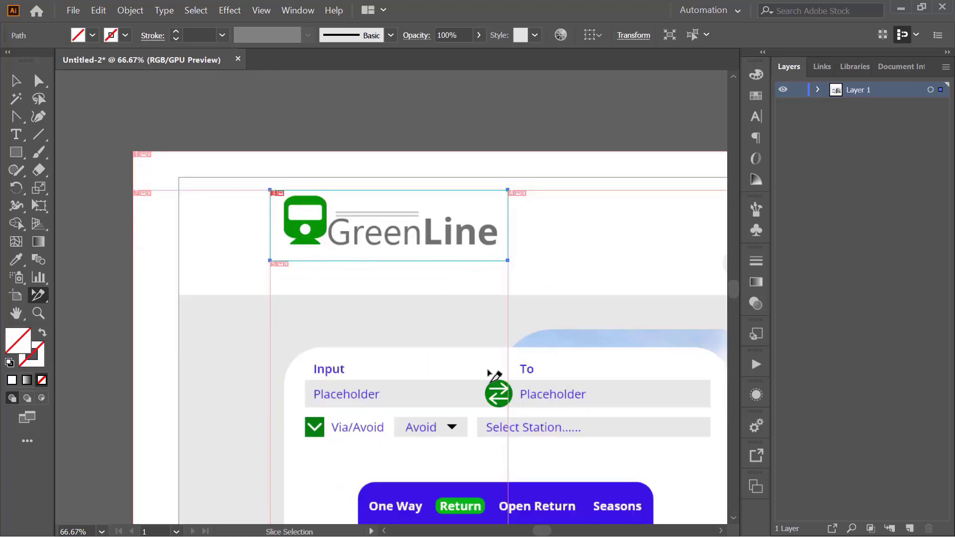
left_click(72, 9)
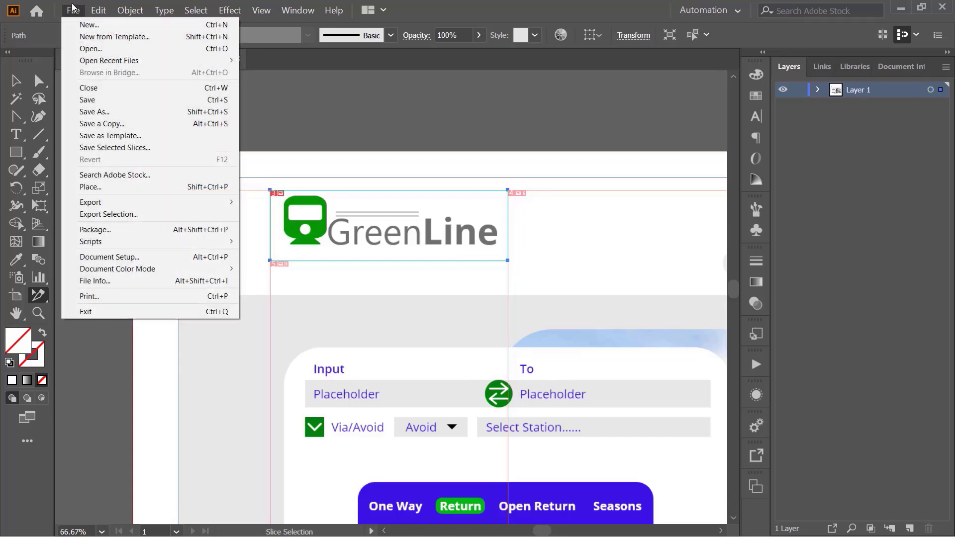
left_click(114, 147)
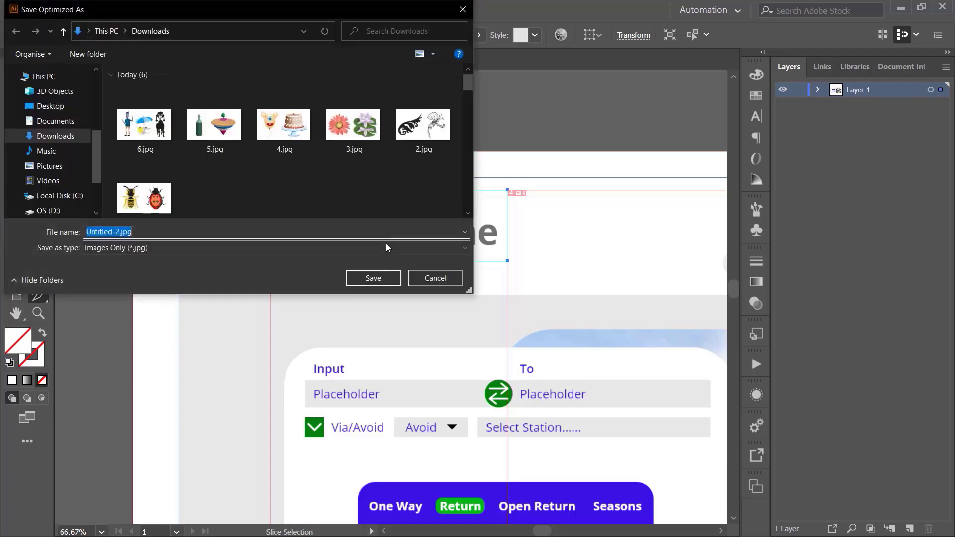
left_click(371, 280)
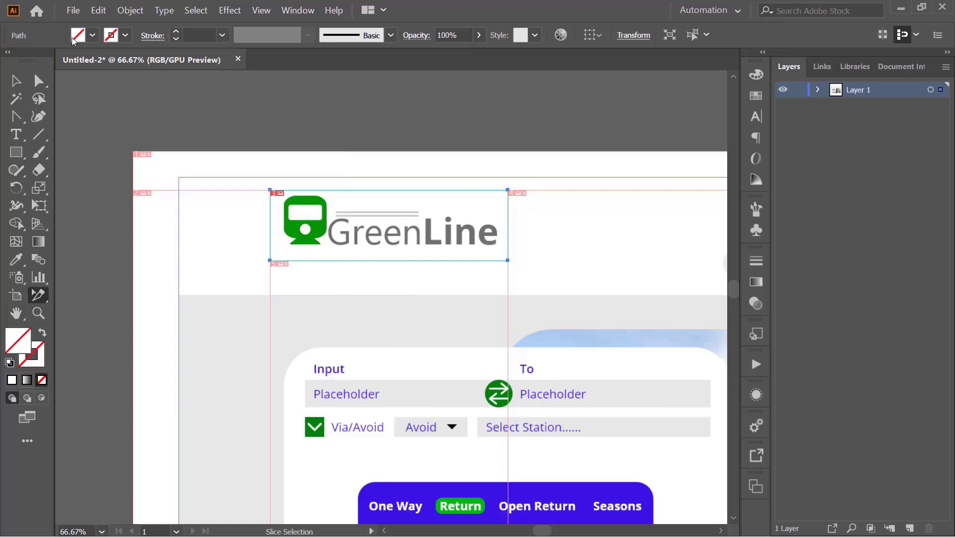
- Open the exported logo slice Untitled-2_03.jpg from the images folder in Downloads
left_click(73, 10)
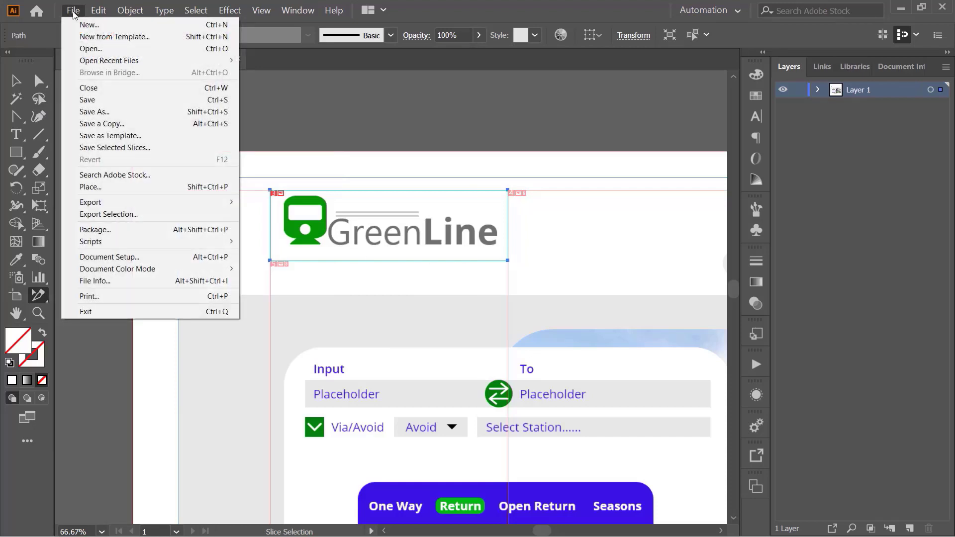
left_click(85, 49)
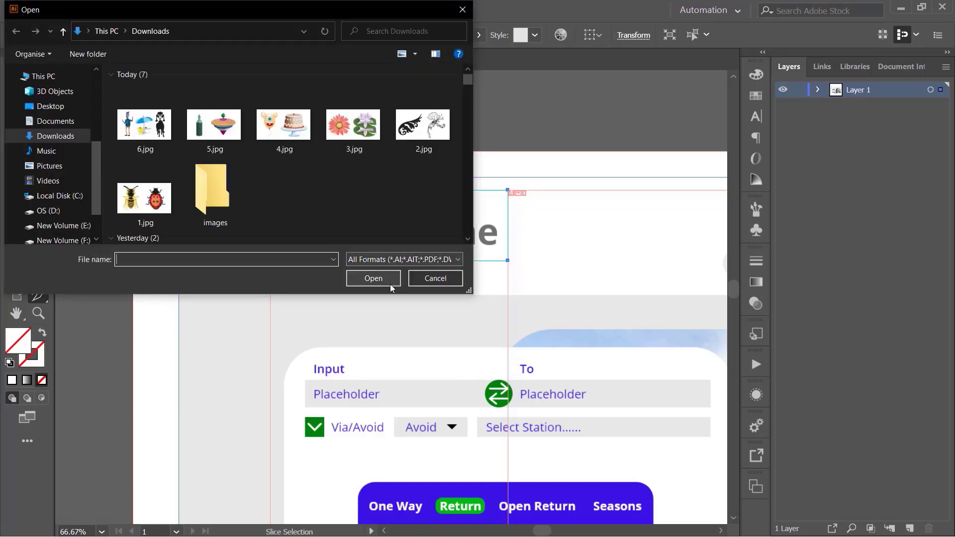
scroll(312, 229, "down", 5)
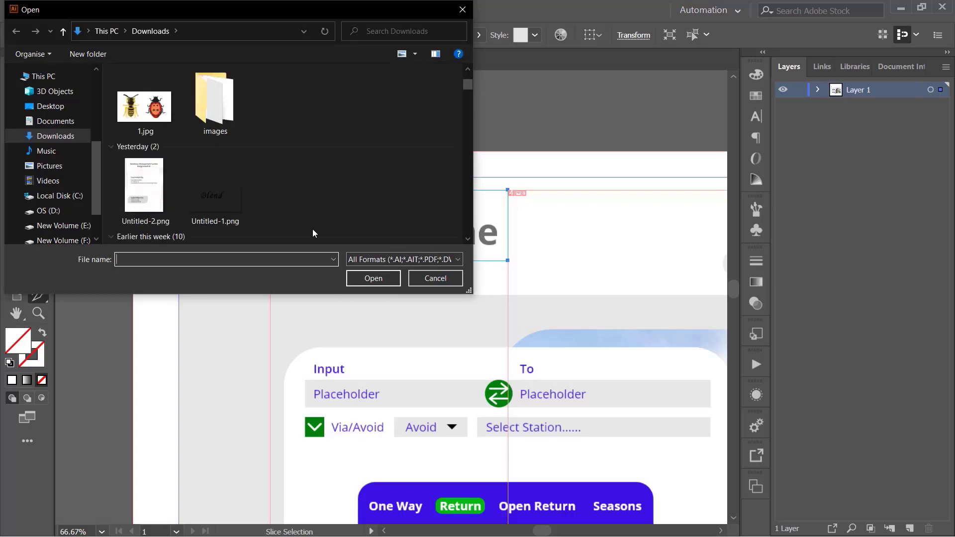
scroll(305, 226, "up", 5)
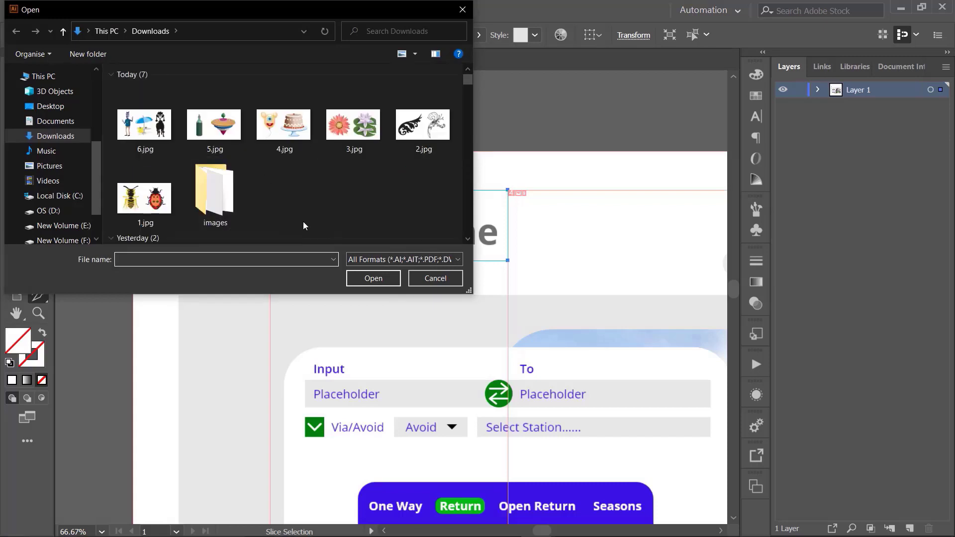
double_click(216, 197)
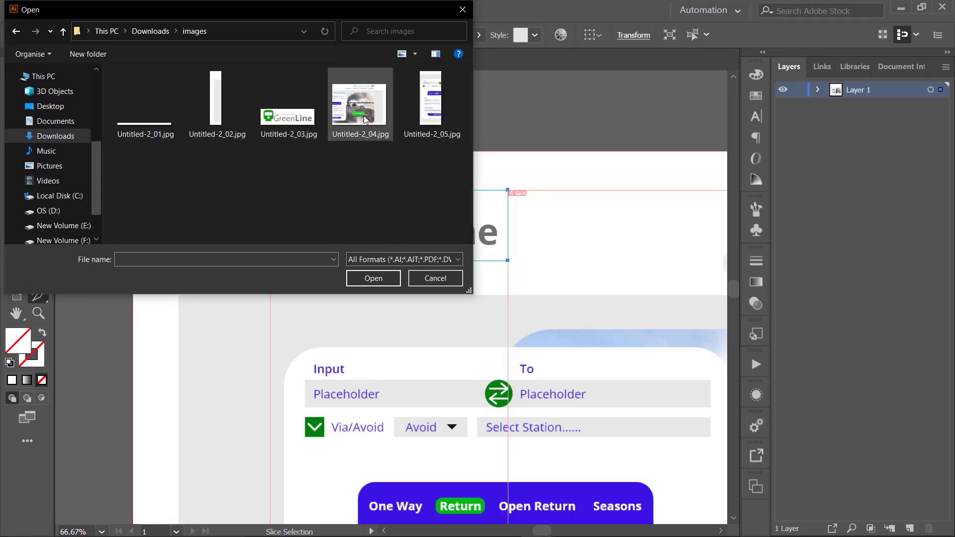
double_click(292, 119)
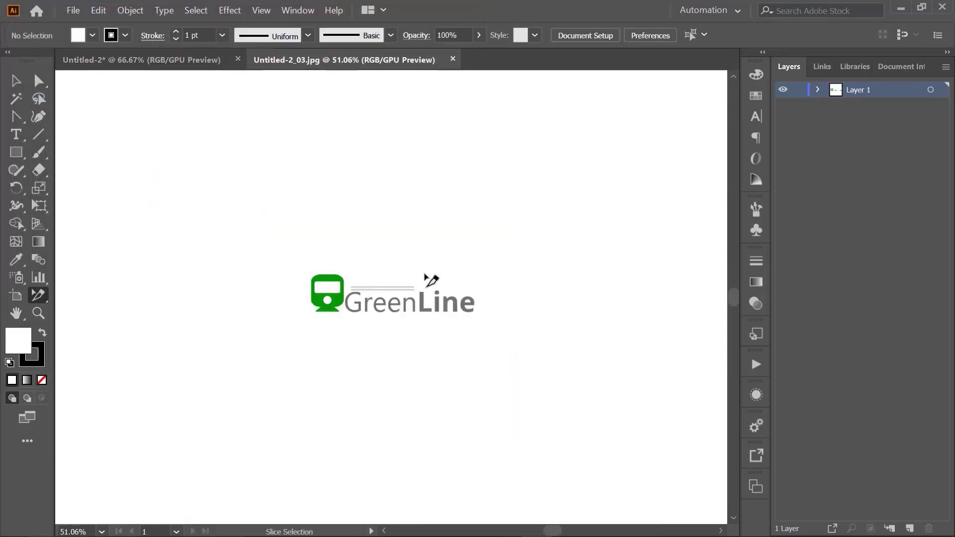
- Return to the Untitled-2 document and deselect the logo slice
left_click(154, 64)
key("ctrl+0")
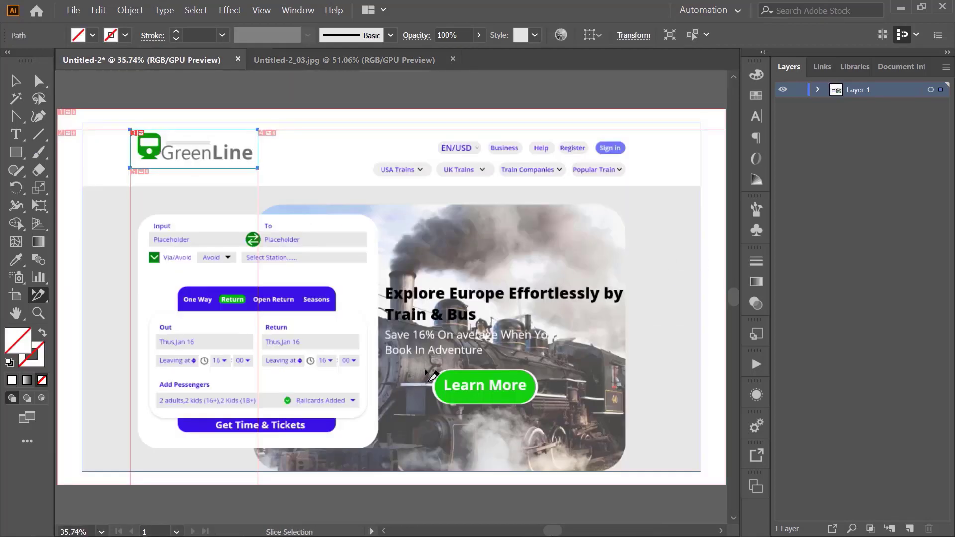
left_click_drag(429, 368, 554, 417)
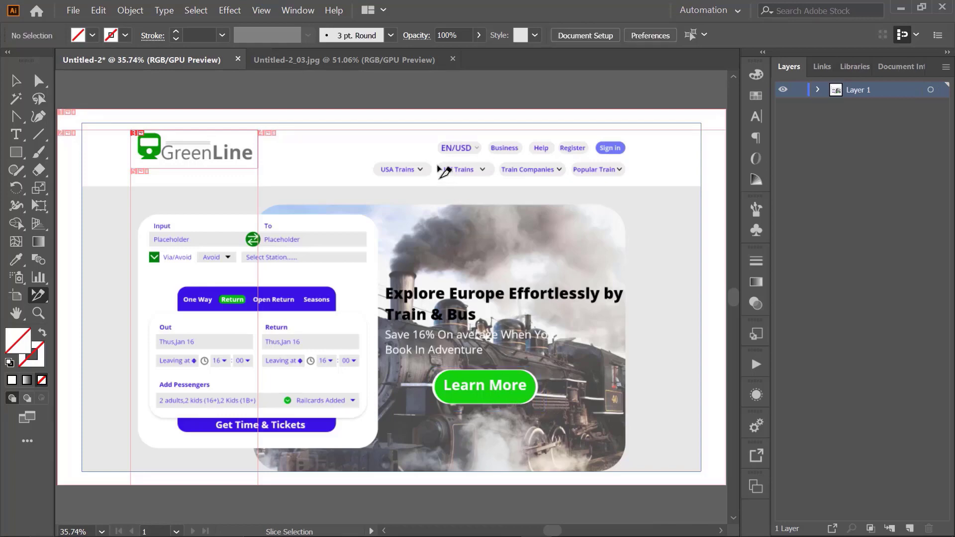
left_click(15, 80)
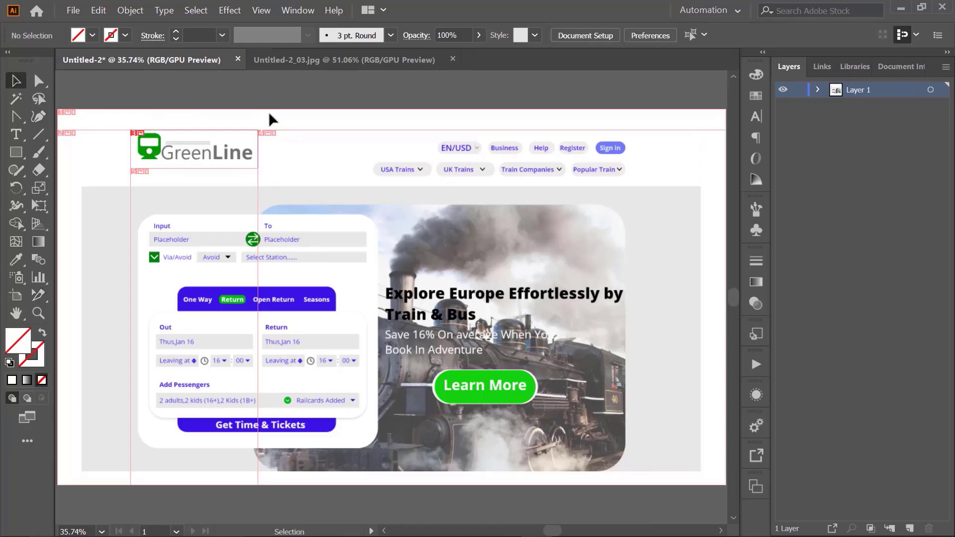